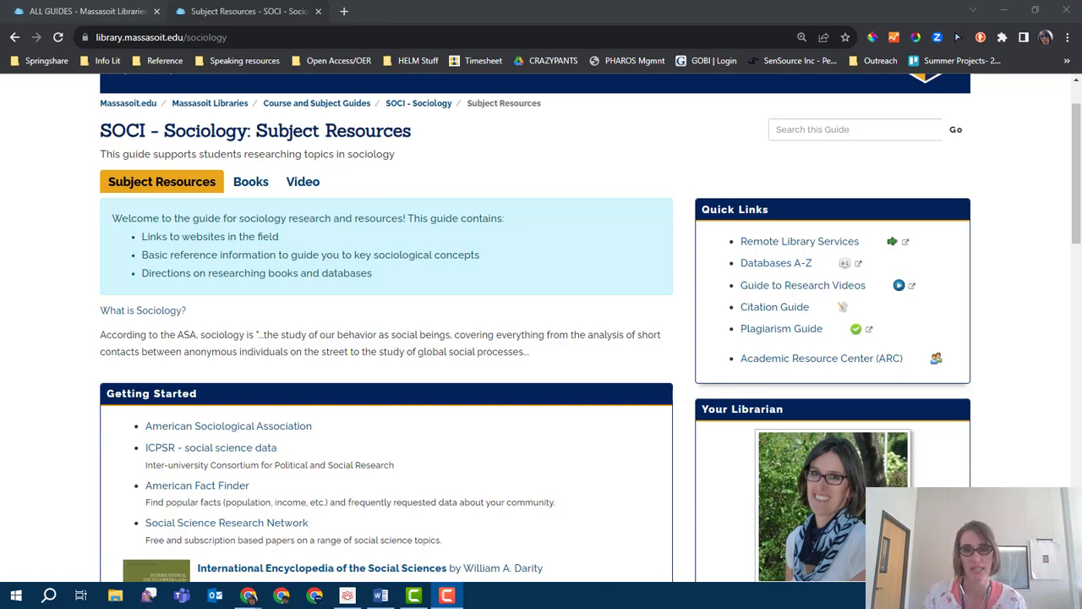
Search the library databases from the sociology guide for "homelessness and India", limited to peer-reviewed results
scroll(413, 209, "down", 3)
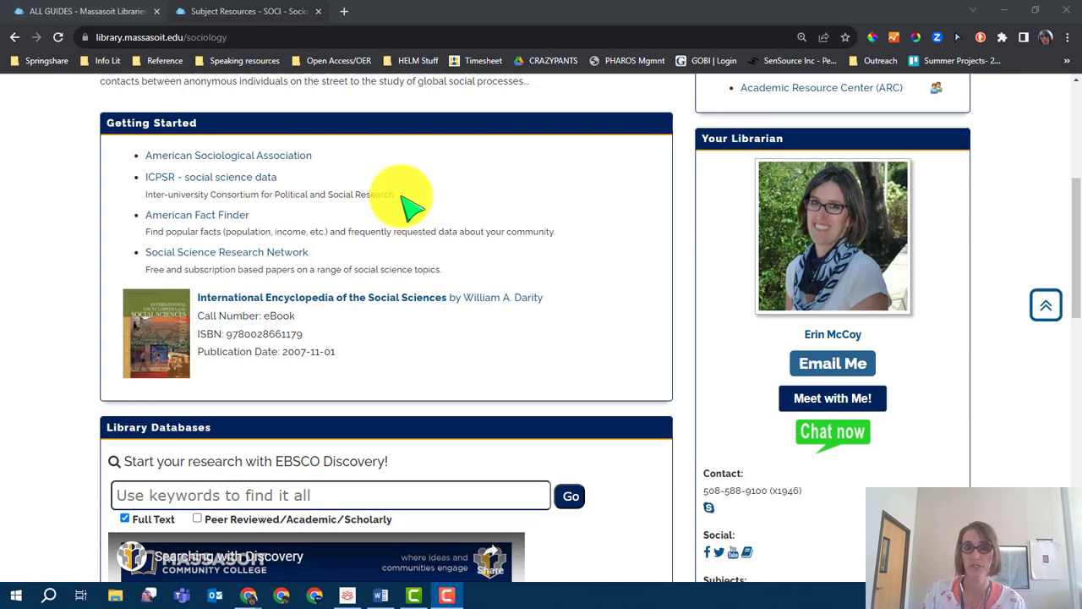
scroll(404, 203, "up", 4)
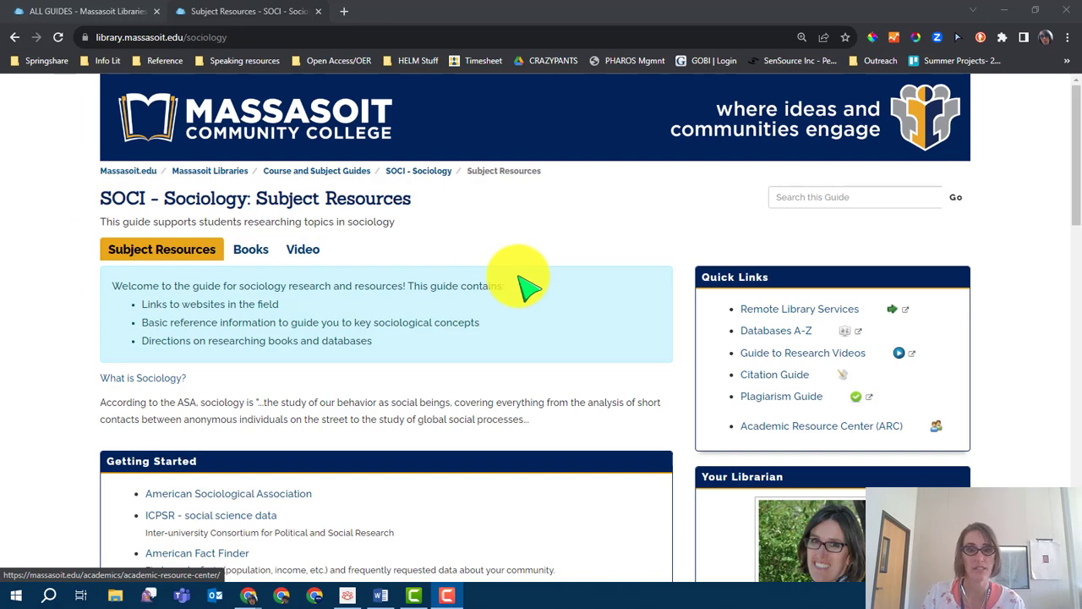
scroll(486, 279, "down", 5)
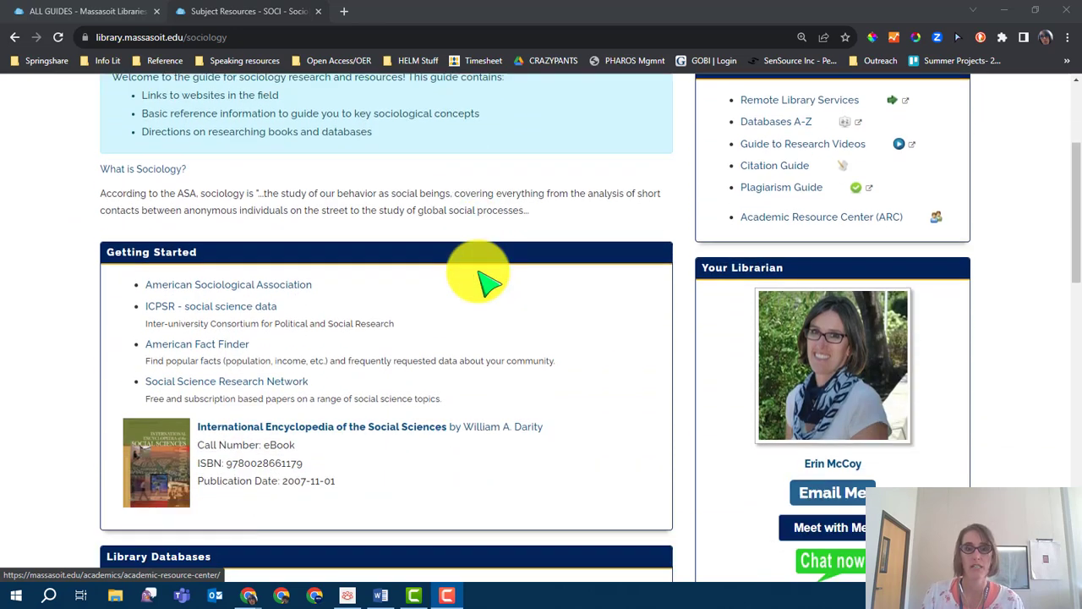
left_click(330, 362)
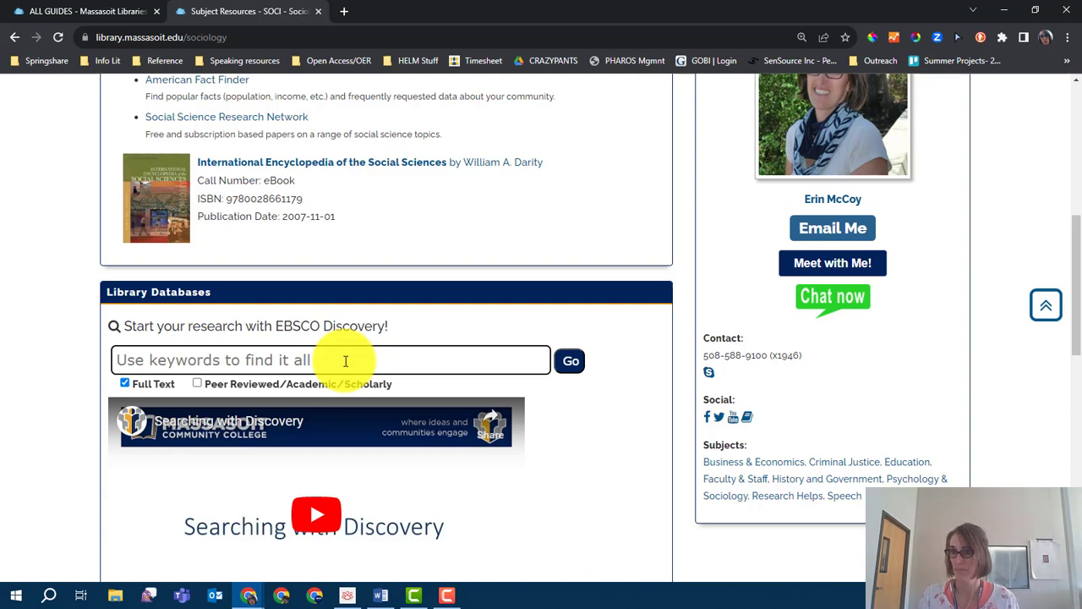
type("homels")
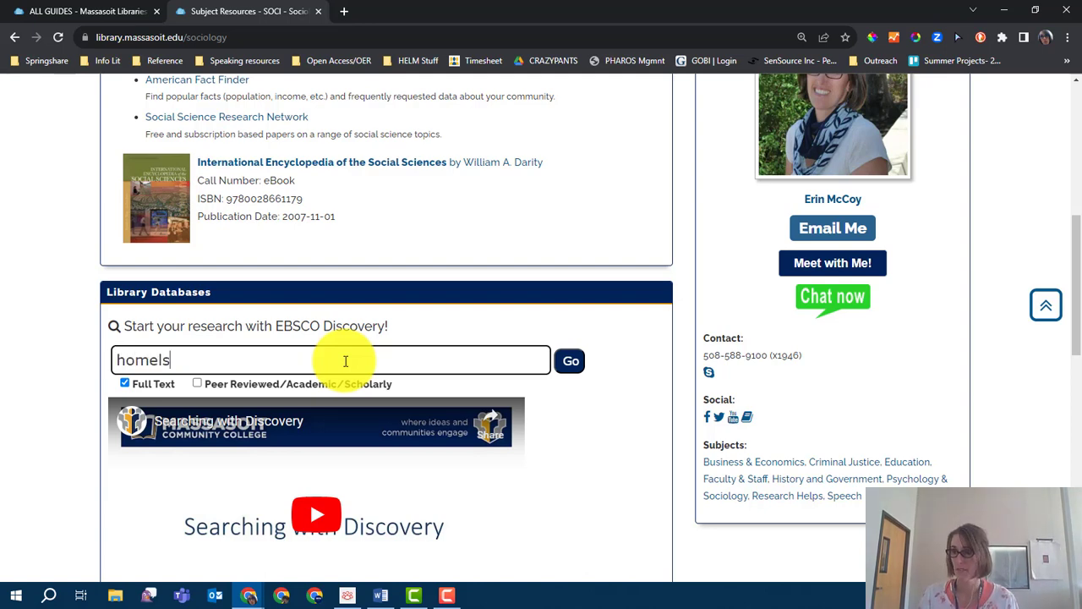
type("seness")
key("BackSpace")
key("BackSpace")
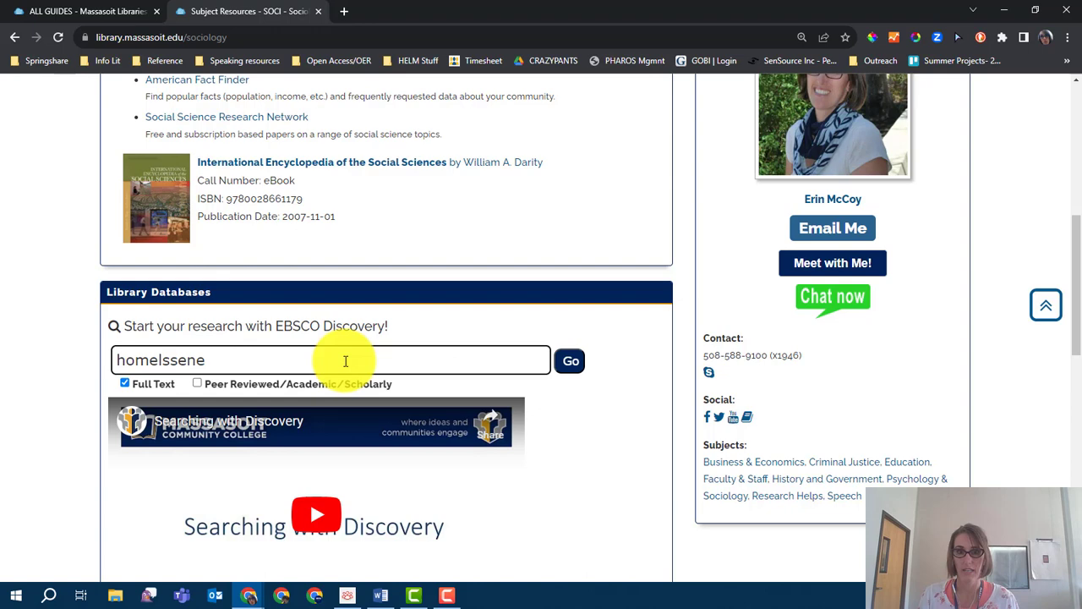
key("BackSpace")
key("BackSpace")
key("BackSpace")
key("BackSpace")
key("BackSpace")
key("BackSpace")
type("less")
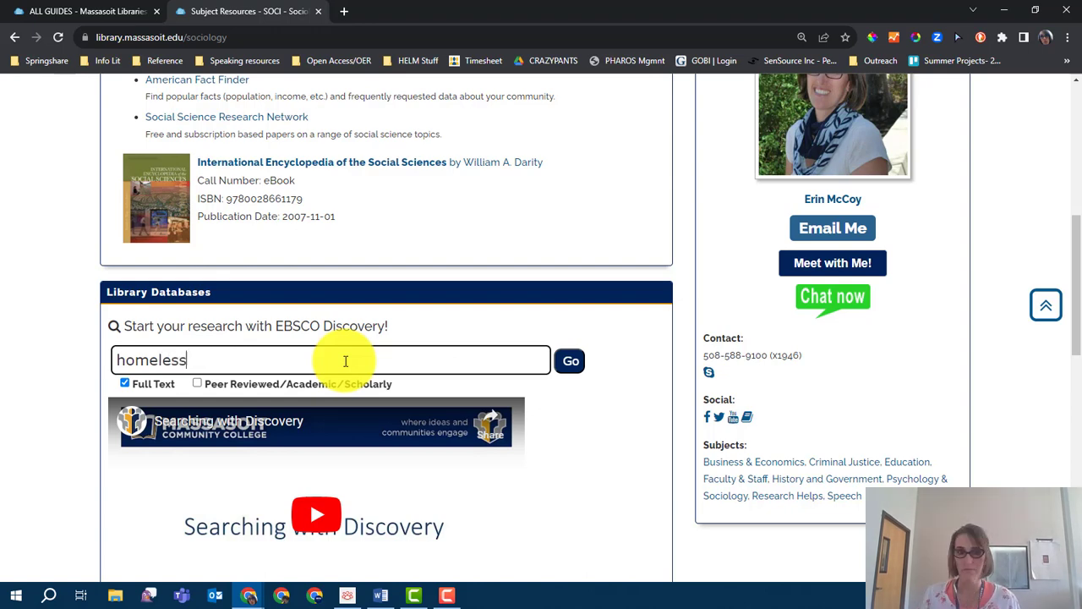
type("ness ")
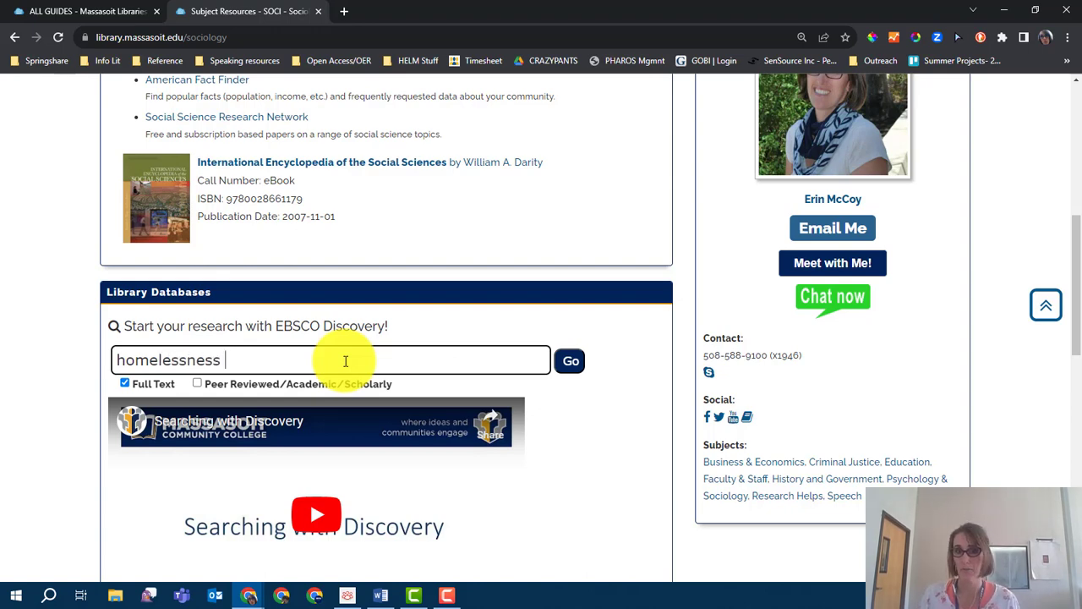
type("and India")
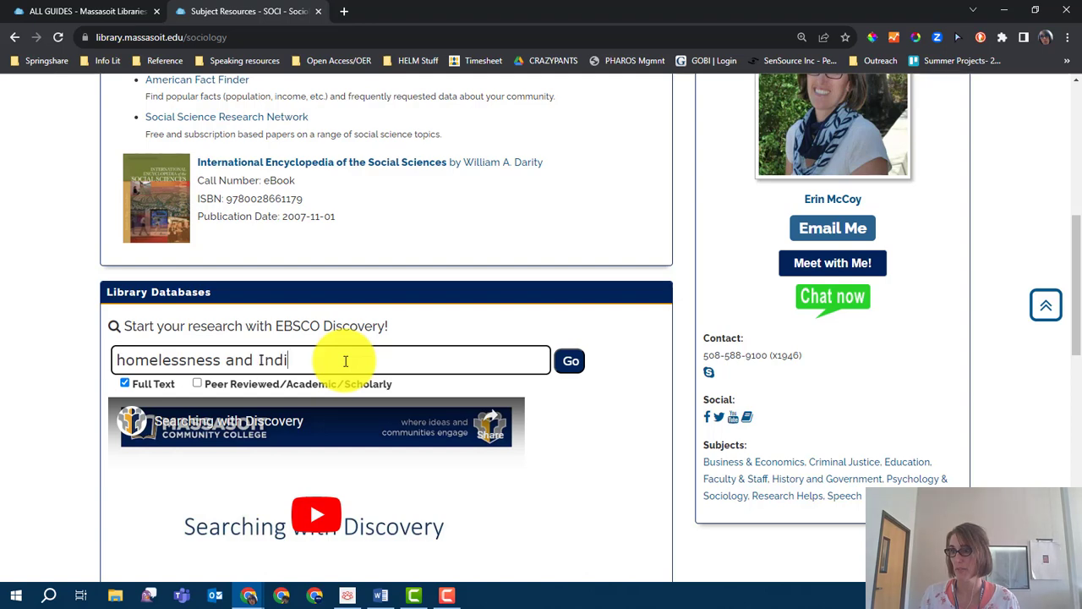
left_click(197, 383)
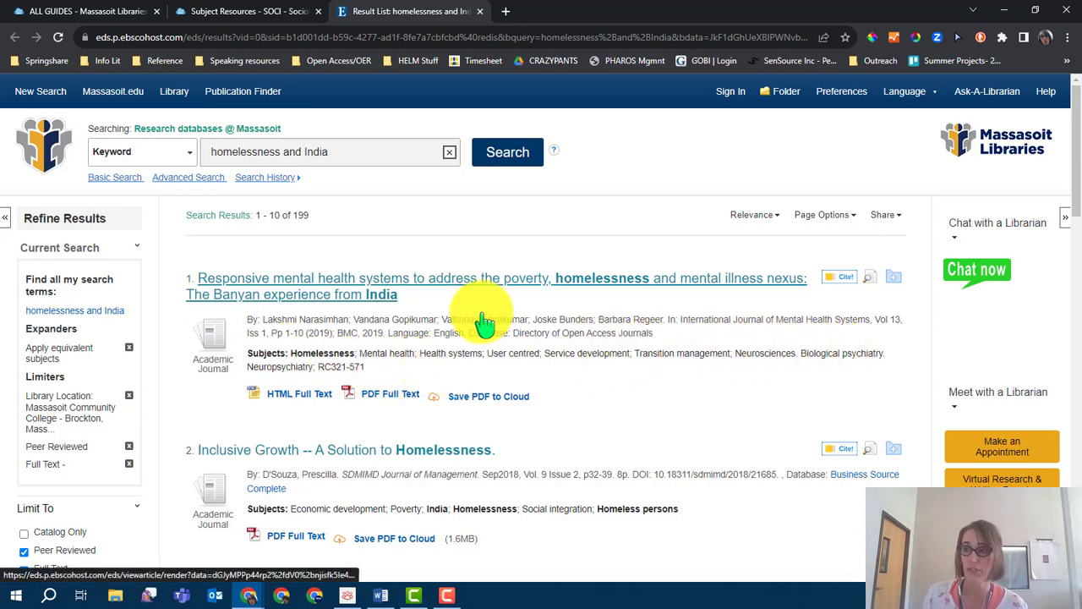
Change the search terms to "homelessness and mental illness and united states" and run the search
scroll(484, 321, "down", 1)
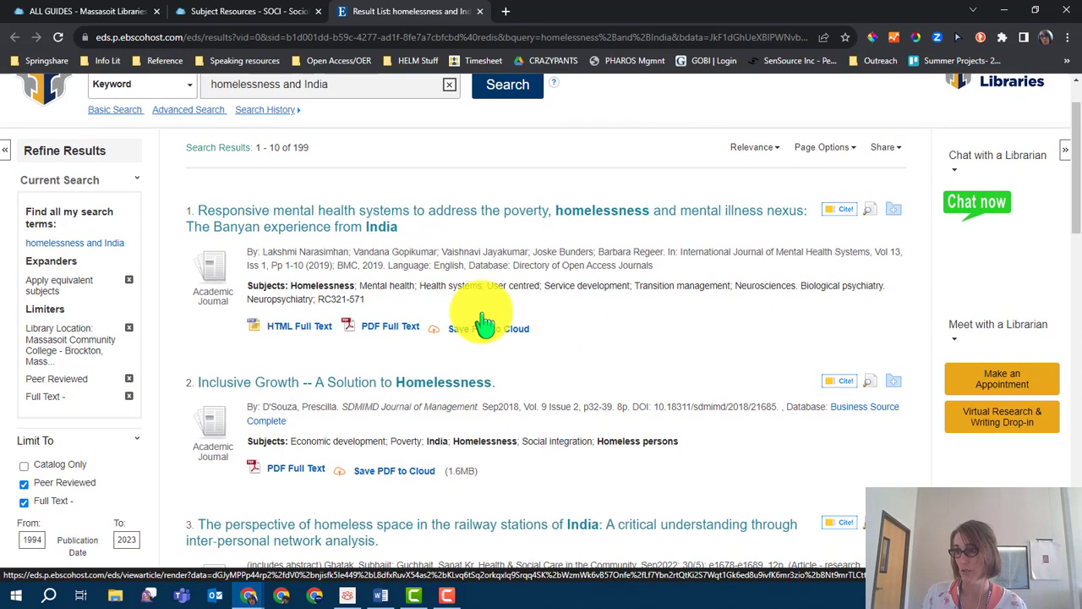
scroll(485, 321, "down", 2)
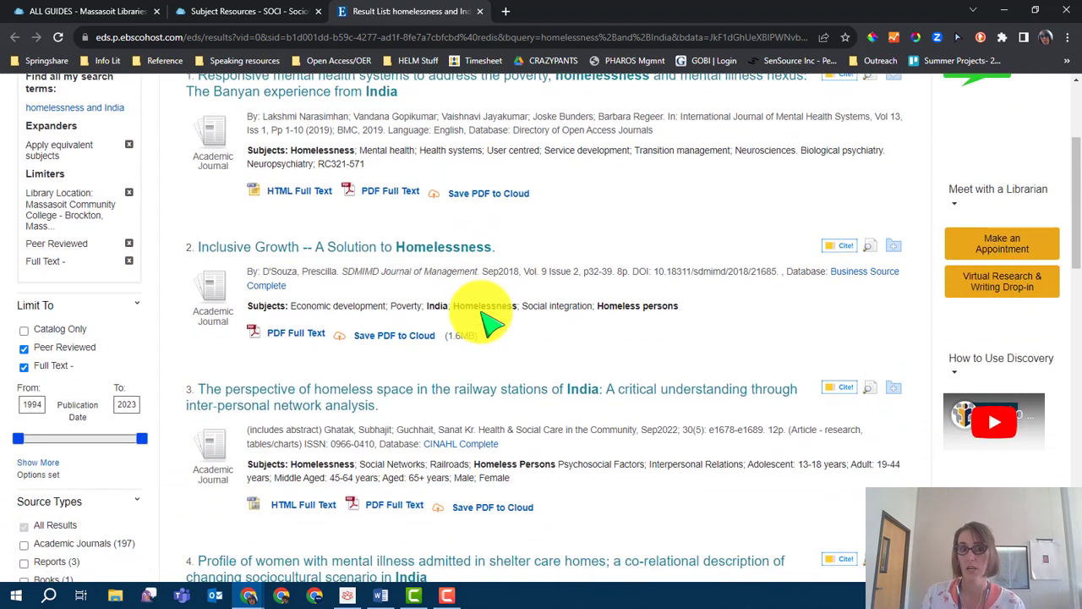
scroll(484, 321, "down", 2)
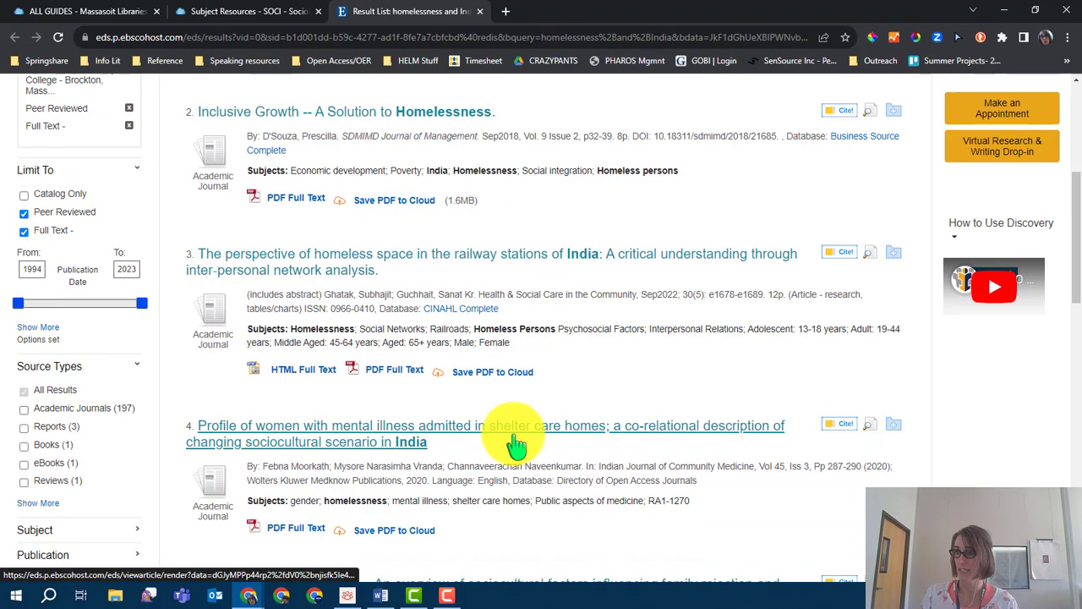
scroll(509, 436, "up", 1)
scroll(514, 436, "up", 4)
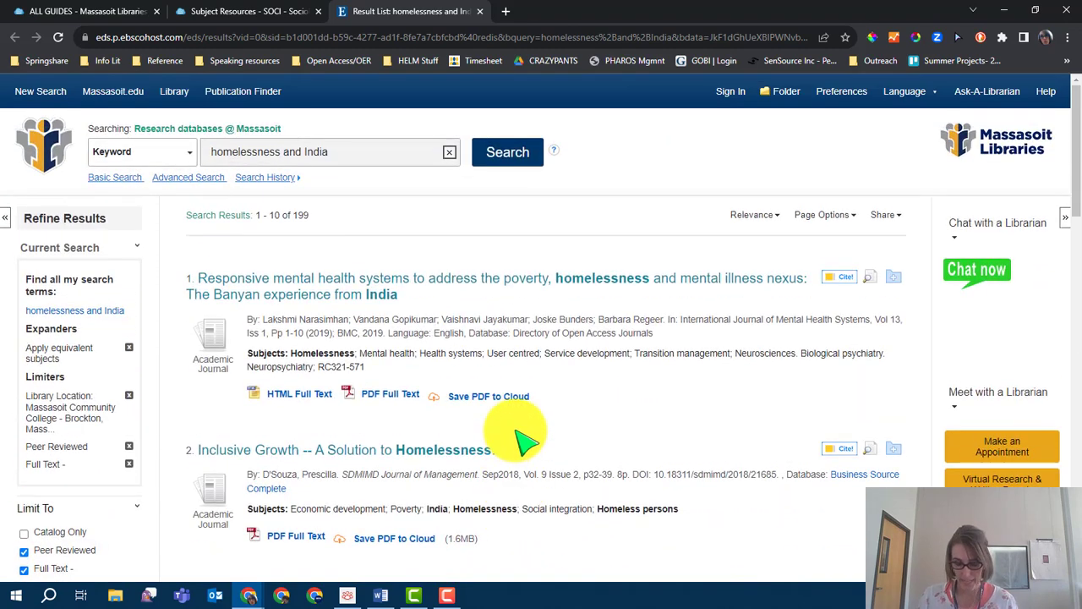
left_click(339, 156)
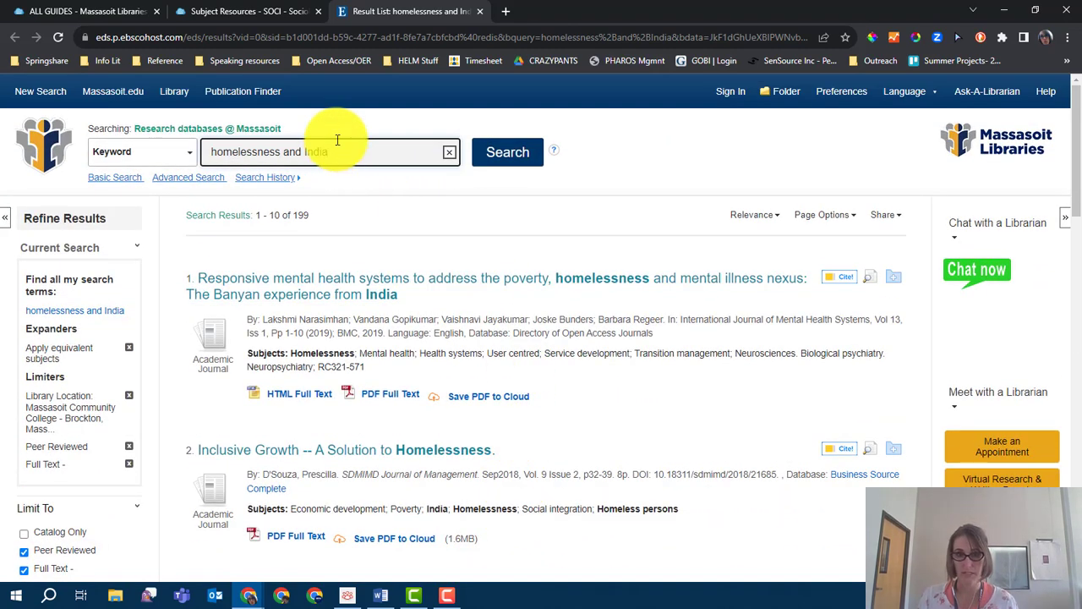
key("BackSpace")
key("BackSpace")
key("BackSpace")
key("BackSpace")
key("BackSpace")
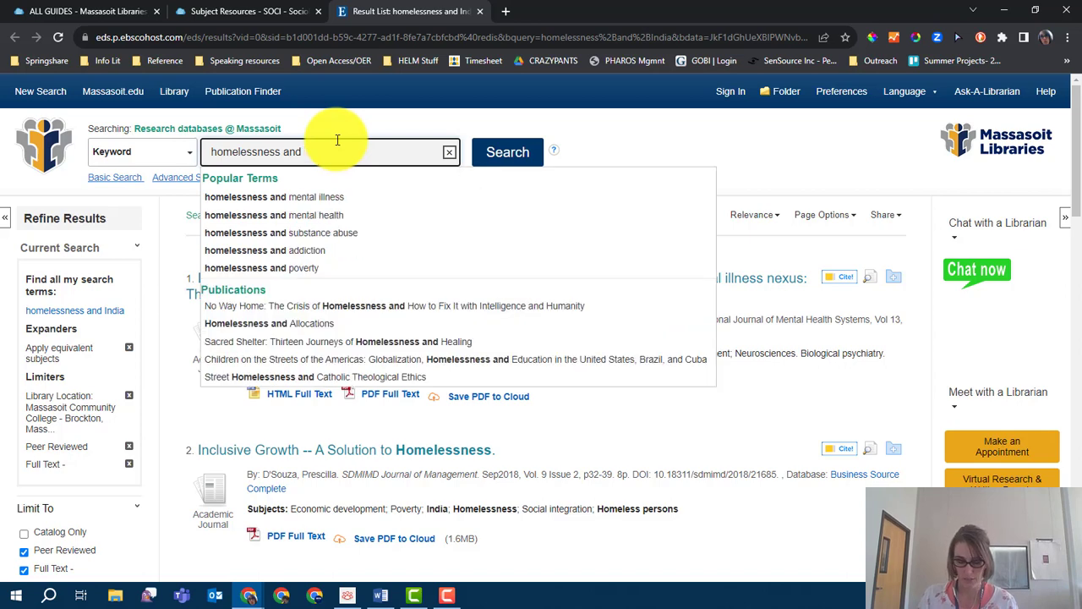
type("men")
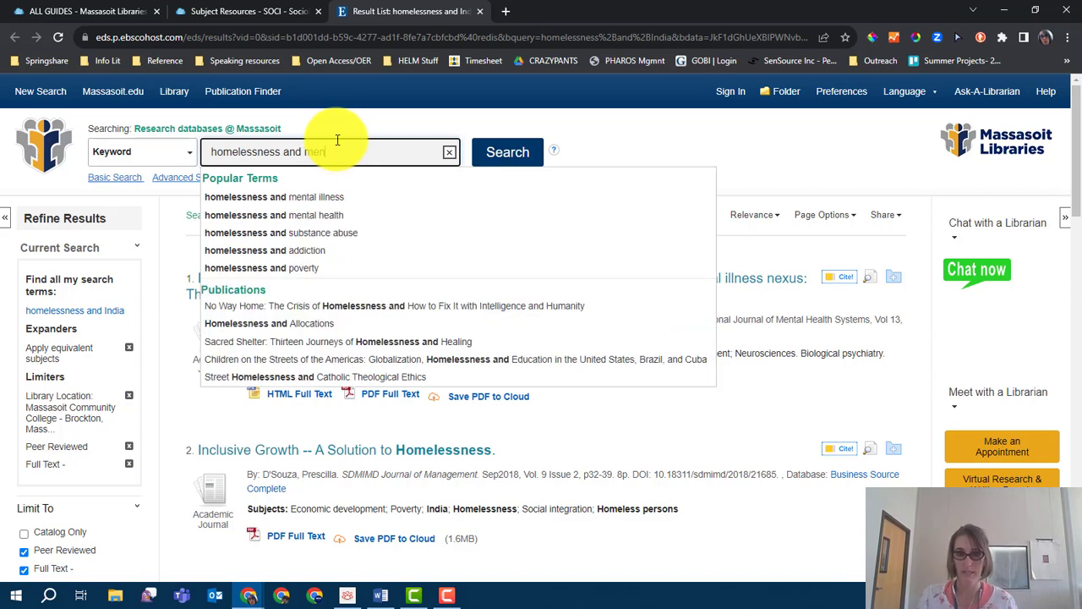
type("tal illness an")
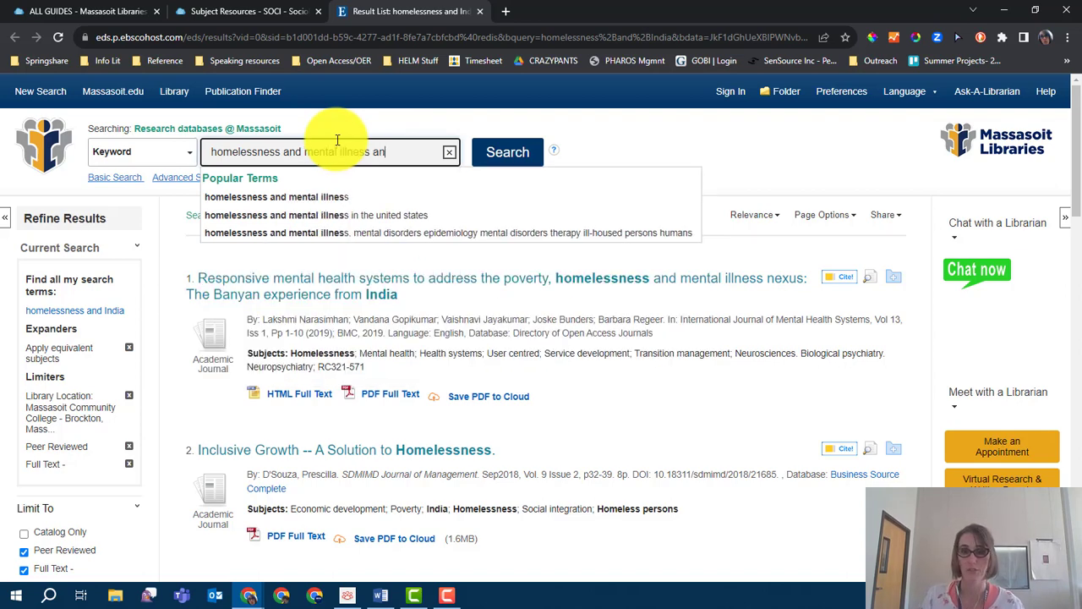
type("d united state")
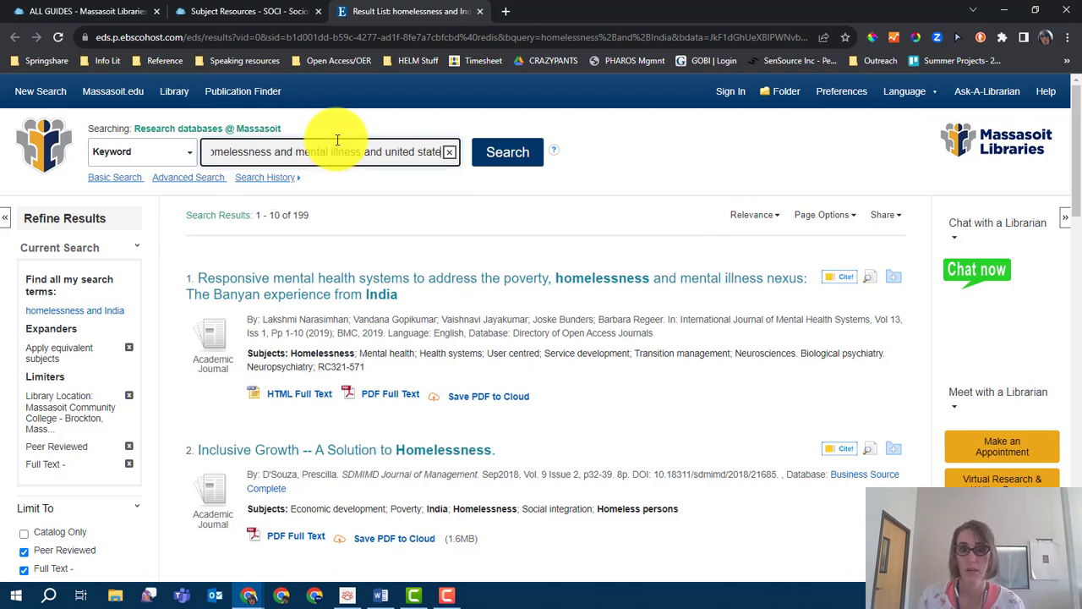
type("s")
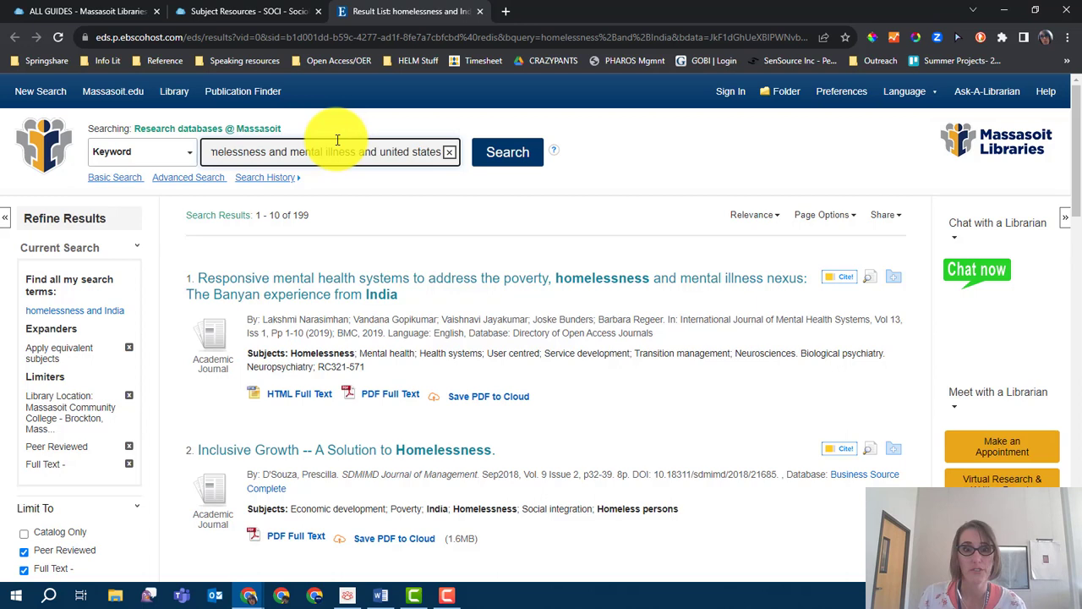
key("Return")
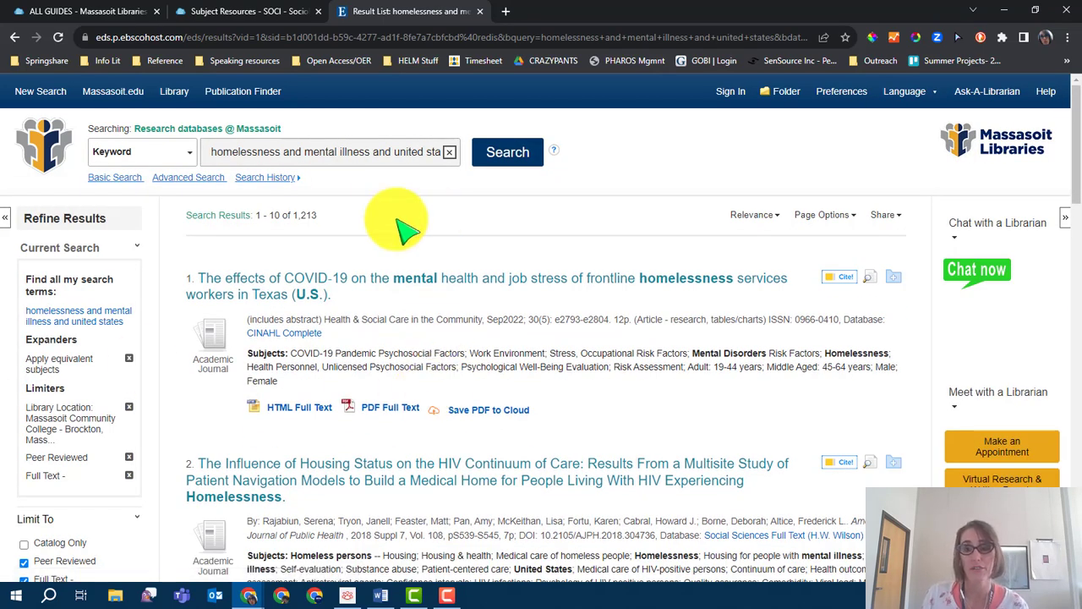
Limit the search results to the Academic Journals source type
left_click_drag(292, 218, 319, 220)
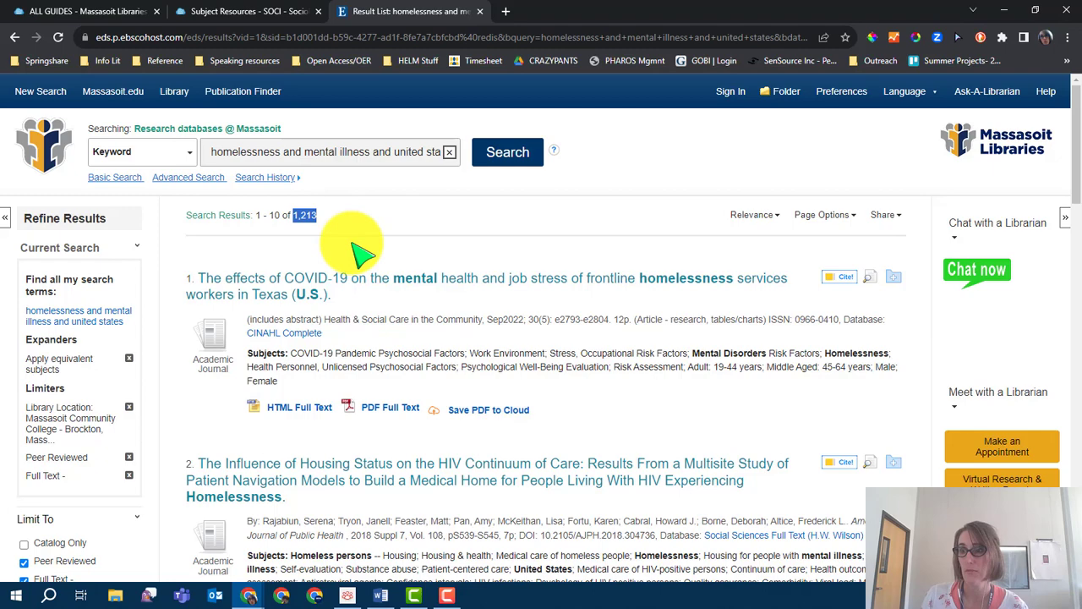
scroll(364, 286, "down", 1)
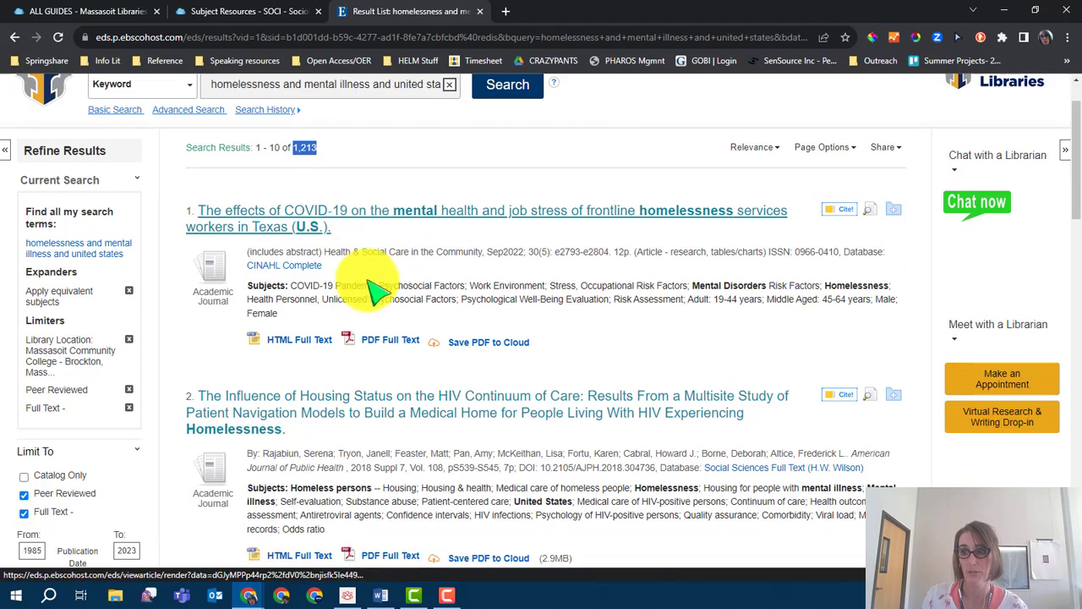
scroll(164, 203, "down", 3)
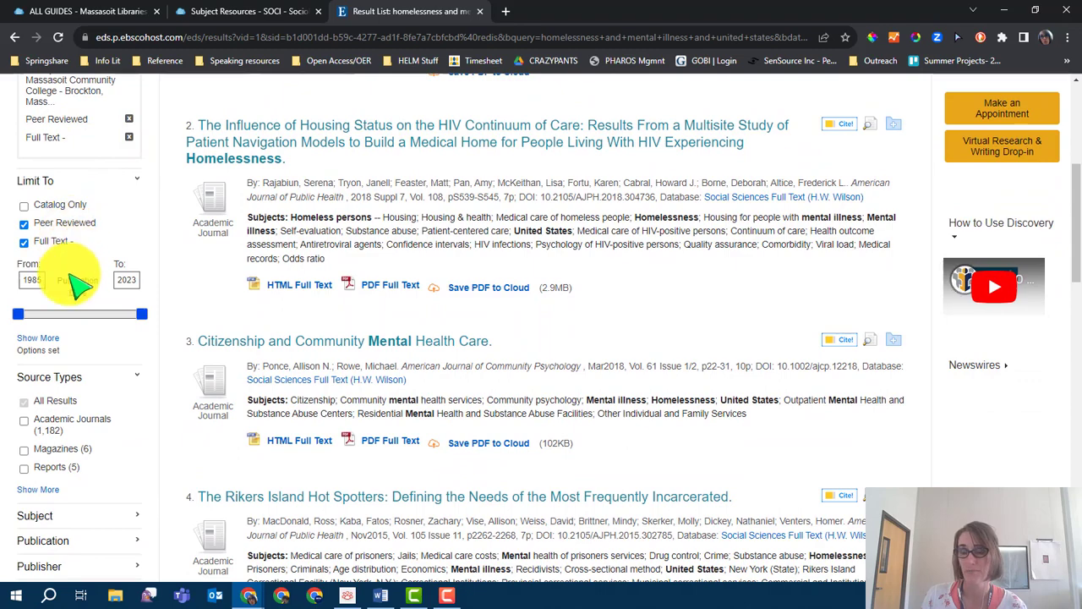
scroll(84, 384, "down", 1)
scroll(85, 380, "down", 2)
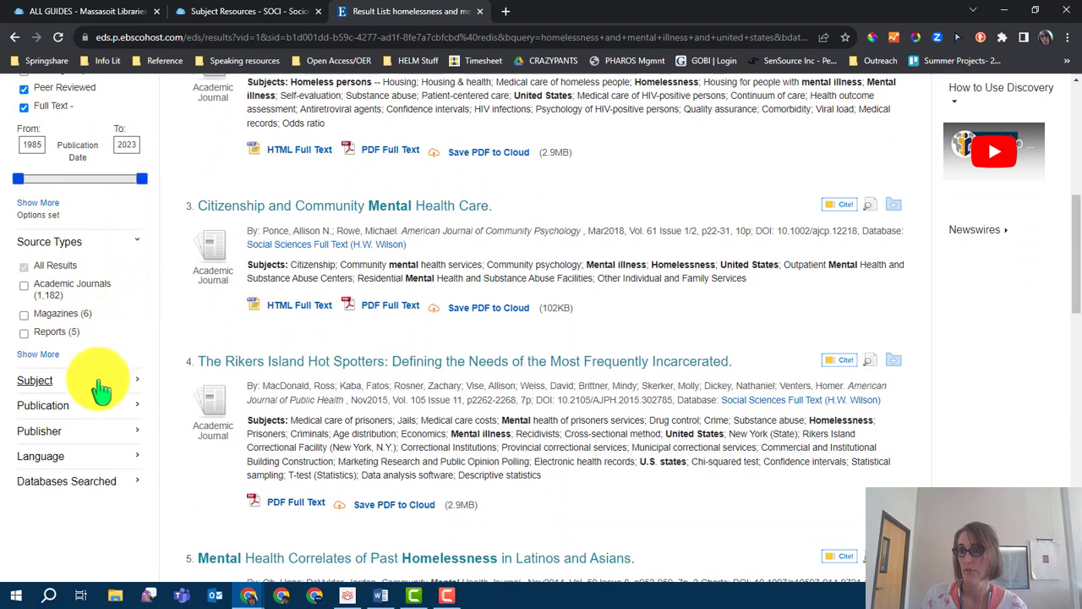
left_click(24, 286)
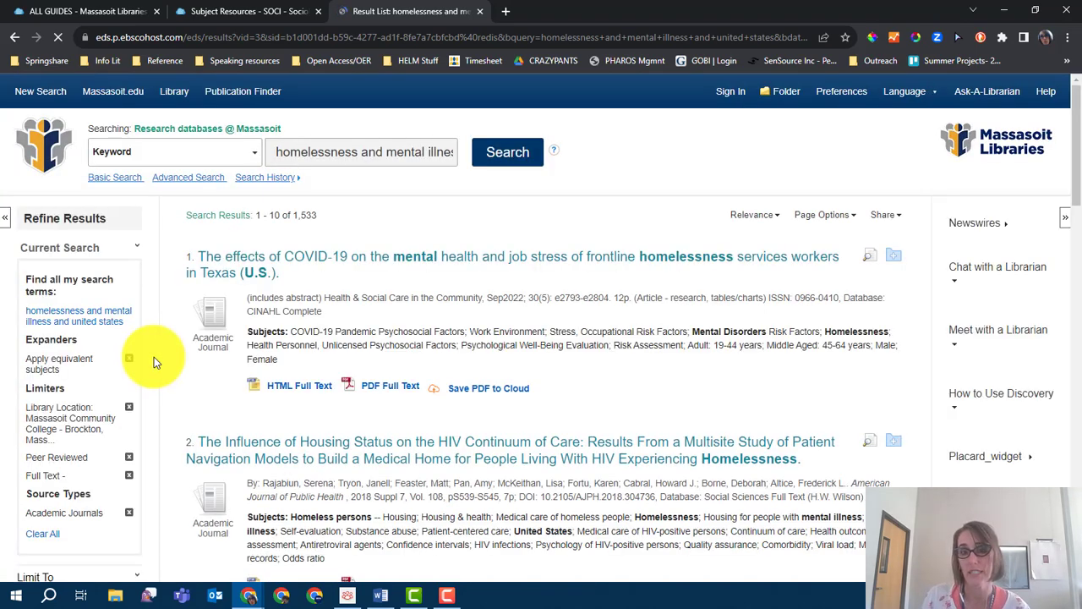
Expand the subject filters and narrow the results to the subject "mental illness"
scroll(121, 447, "down", 8)
left_click(71, 270)
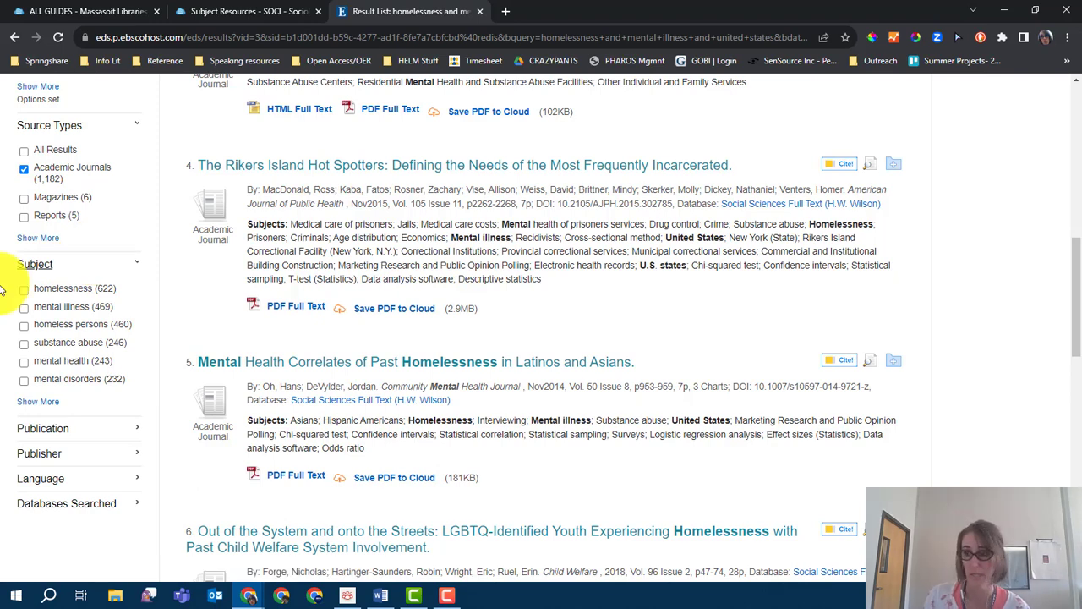
left_click(288, 312)
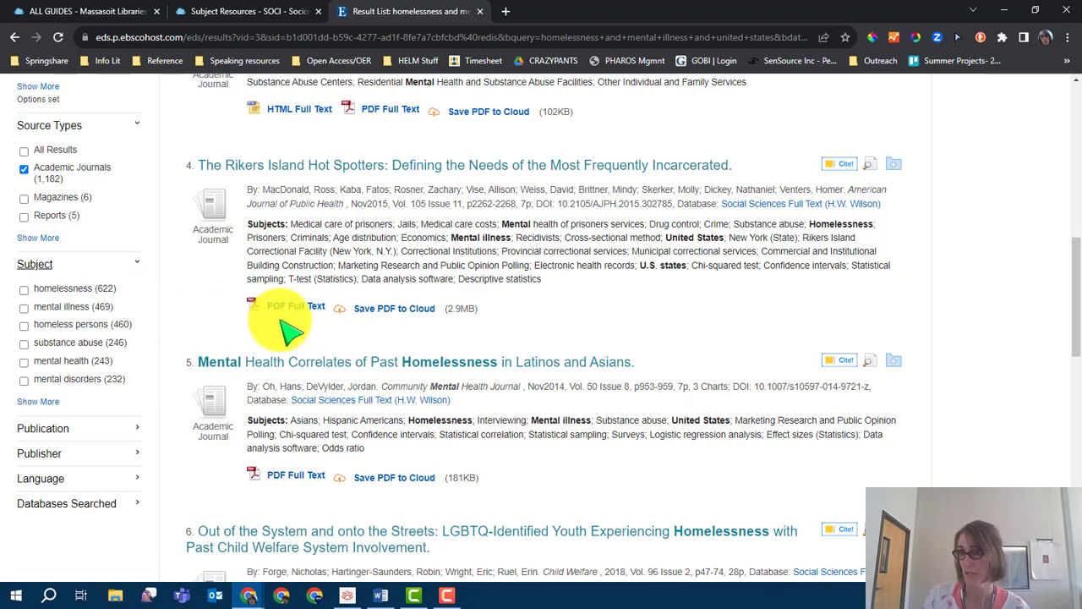
left_click(24, 307)
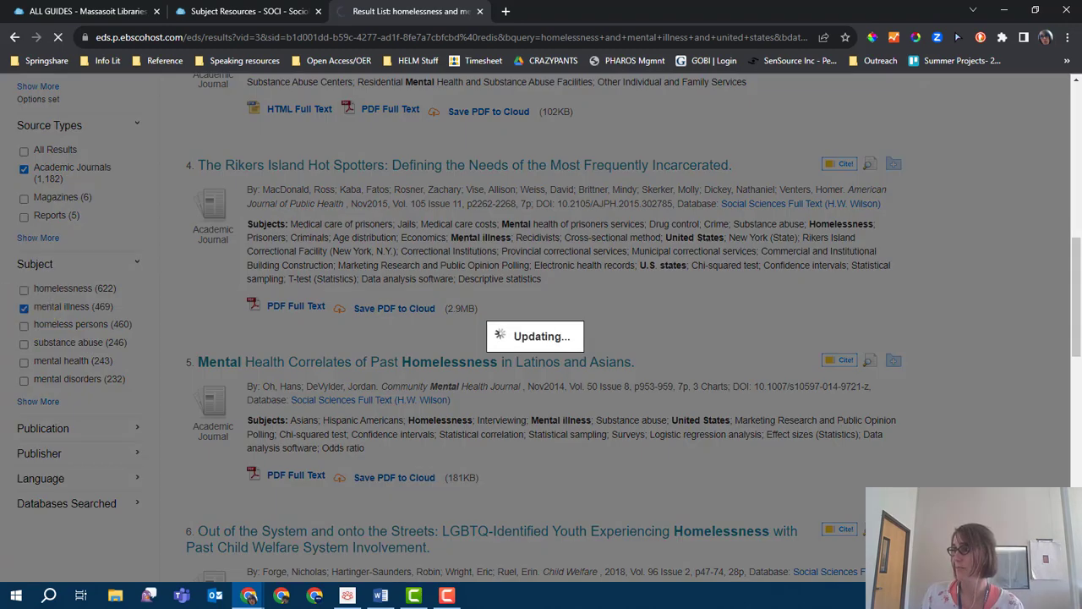
Sort the filtered results by newest date
scroll(301, 327, "up", 6)
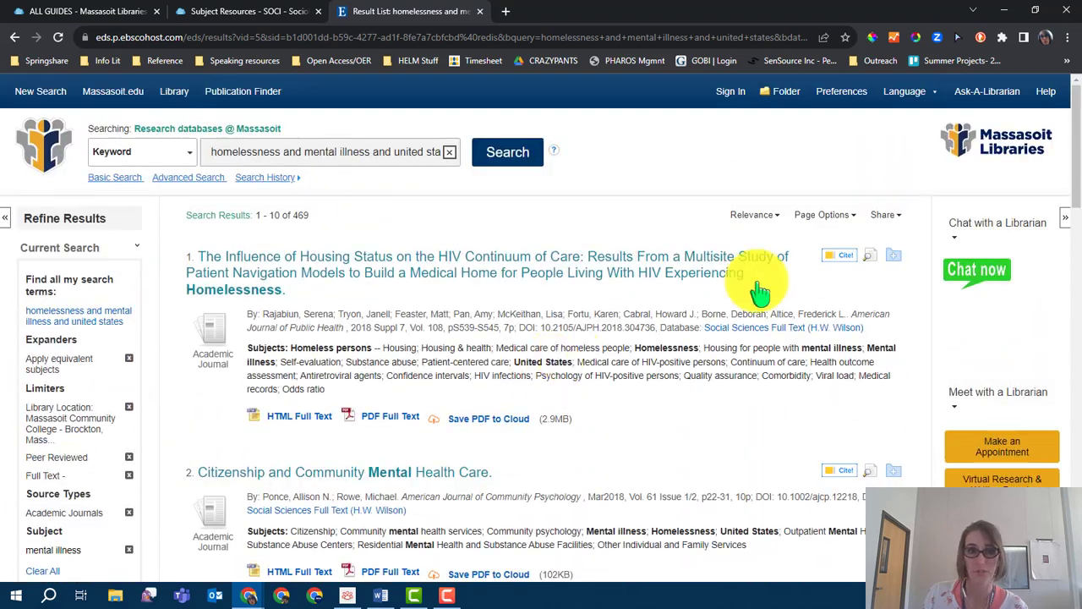
left_click(776, 218)
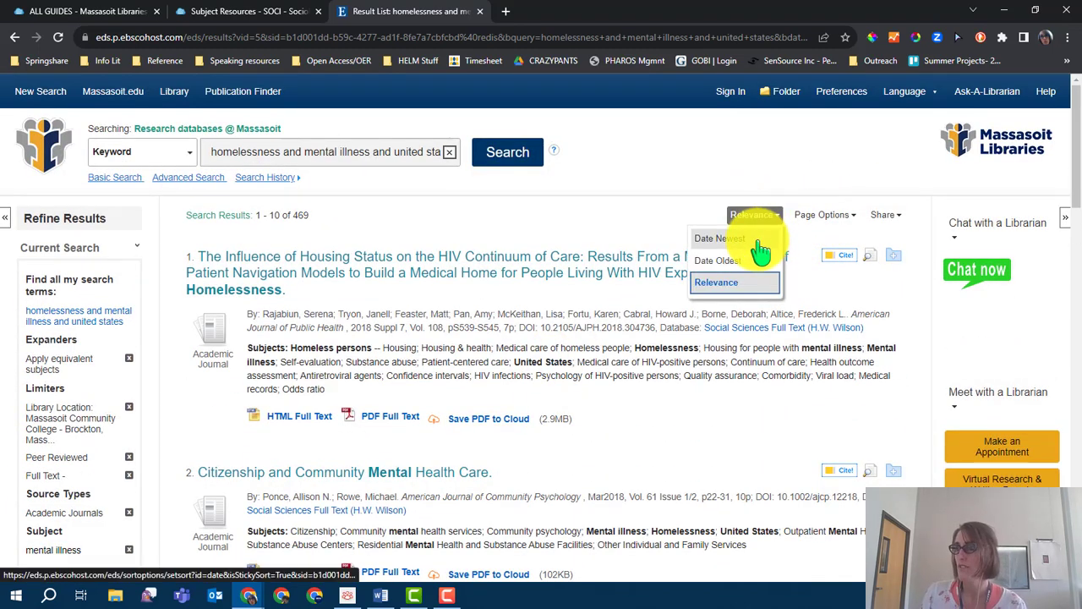
left_click(761, 245)
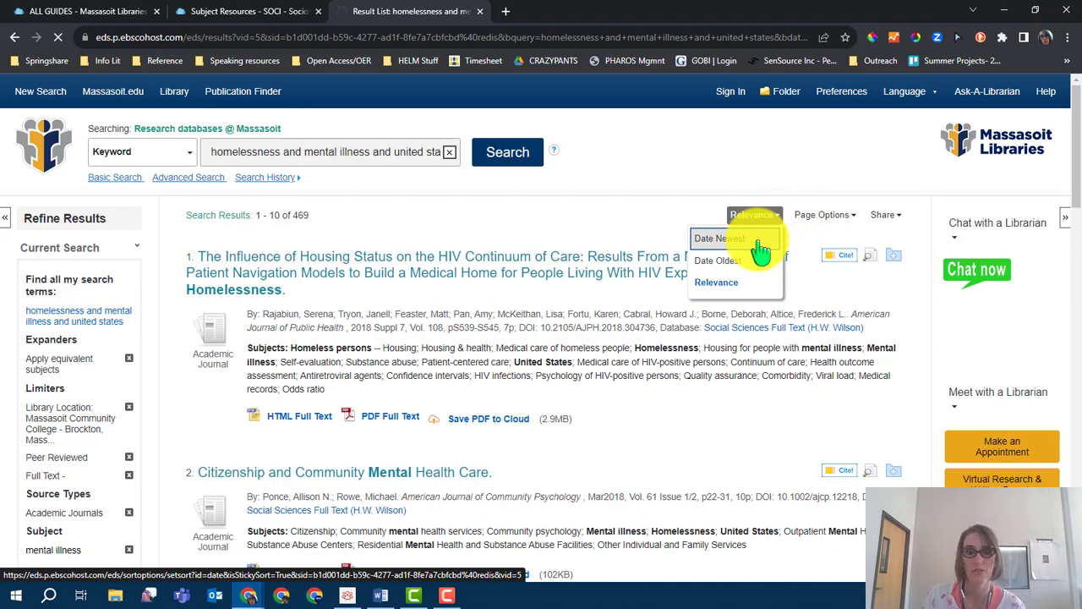
View the PDF full text of the article on diverting homeless substance users from hospitalization and incarceration, and return to the result list
scroll(603, 279, "down", 10)
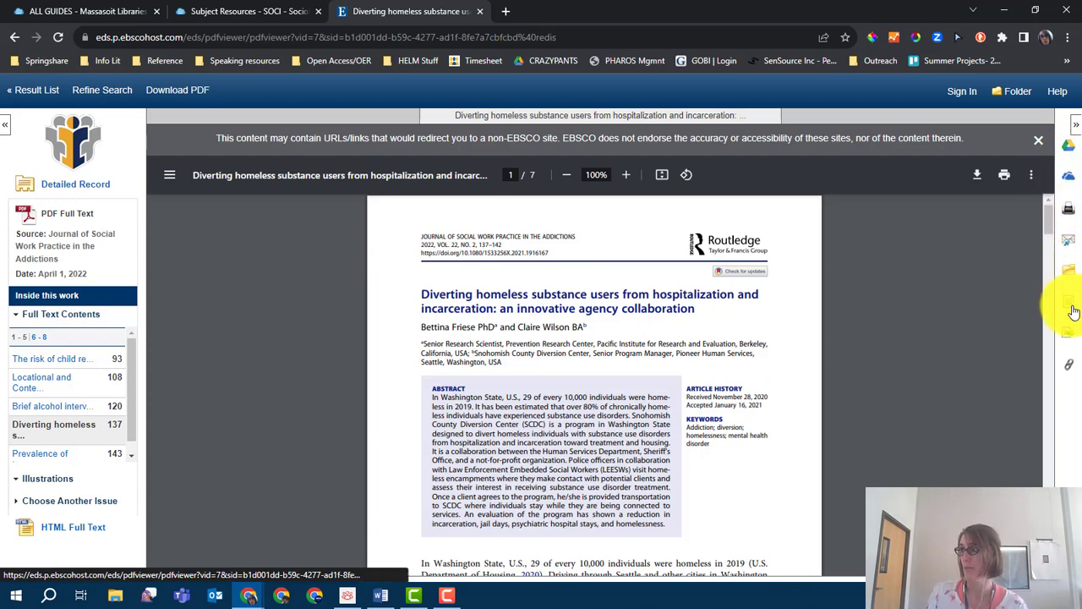
left_click(37, 89)
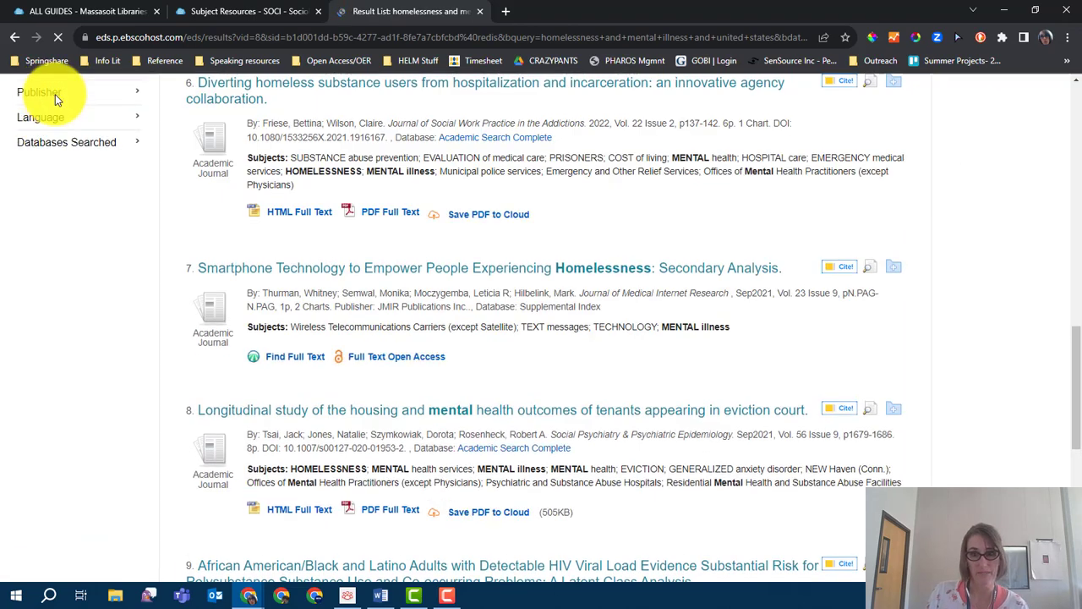
Open the librarian chat window from the results page
scroll(665, 326, "up", 4)
scroll(667, 334, "up", 6)
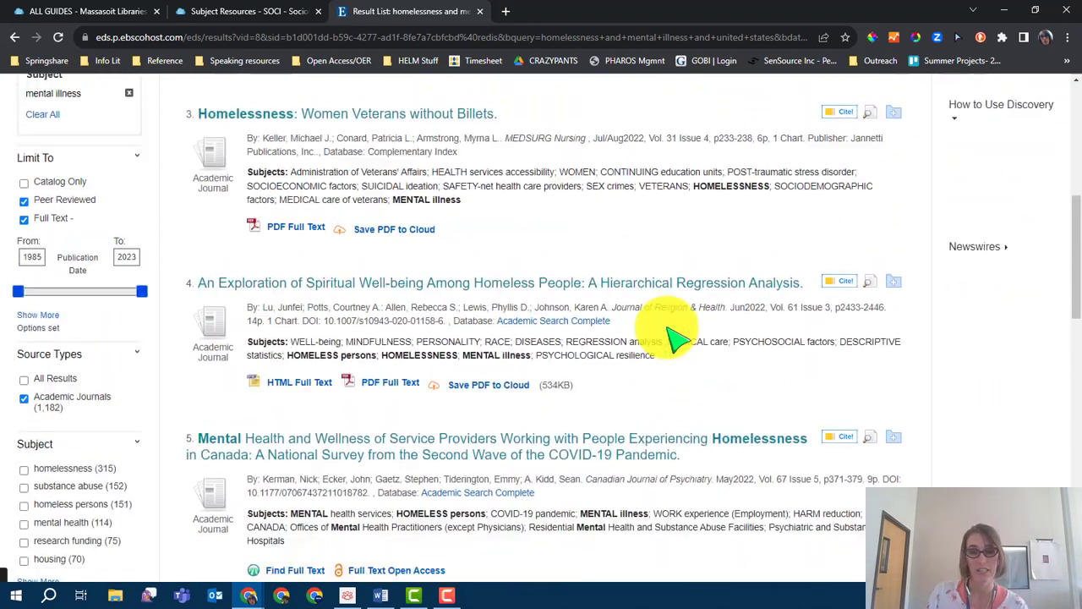
scroll(669, 338, "up", 2)
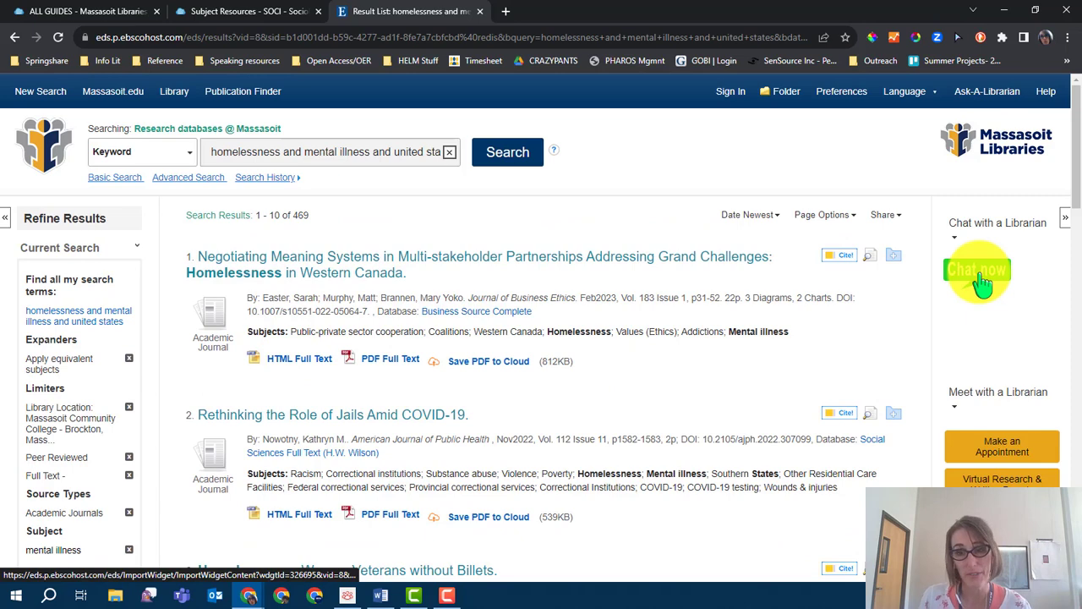
left_click(979, 274)
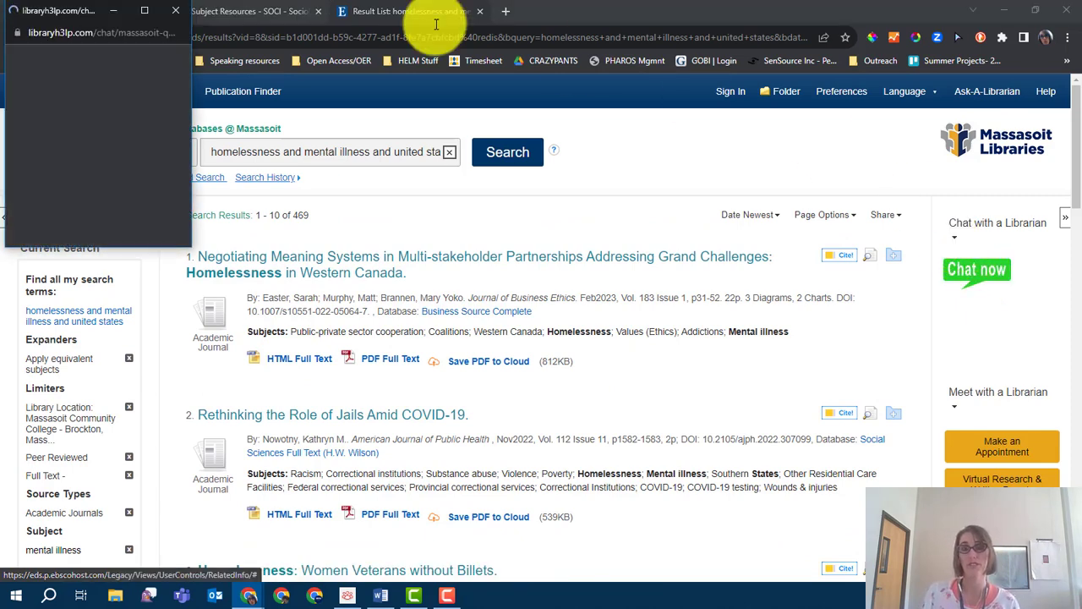